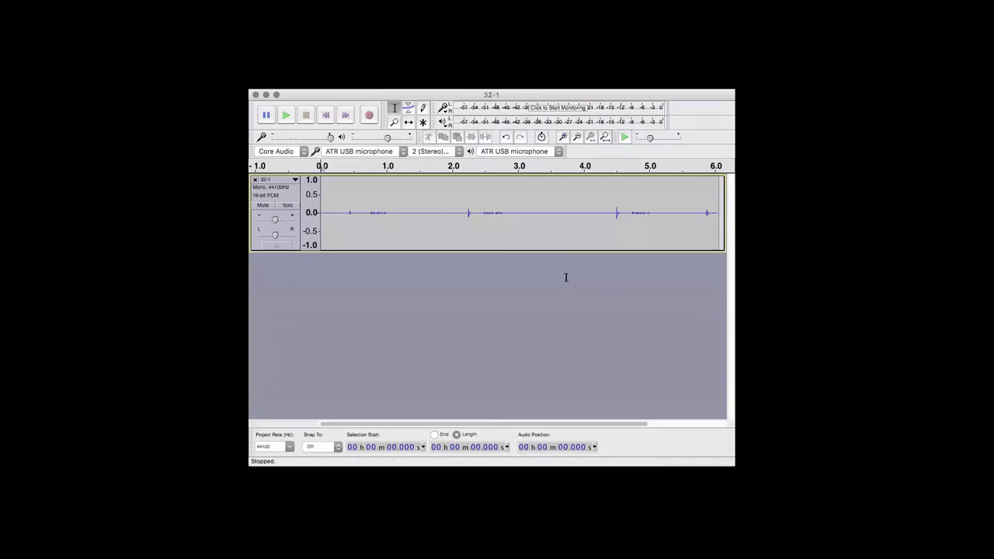
Amplify the entire 32-1 track twice, the second time by 18.7 dB with clipping allowed
left_click(526, 221)
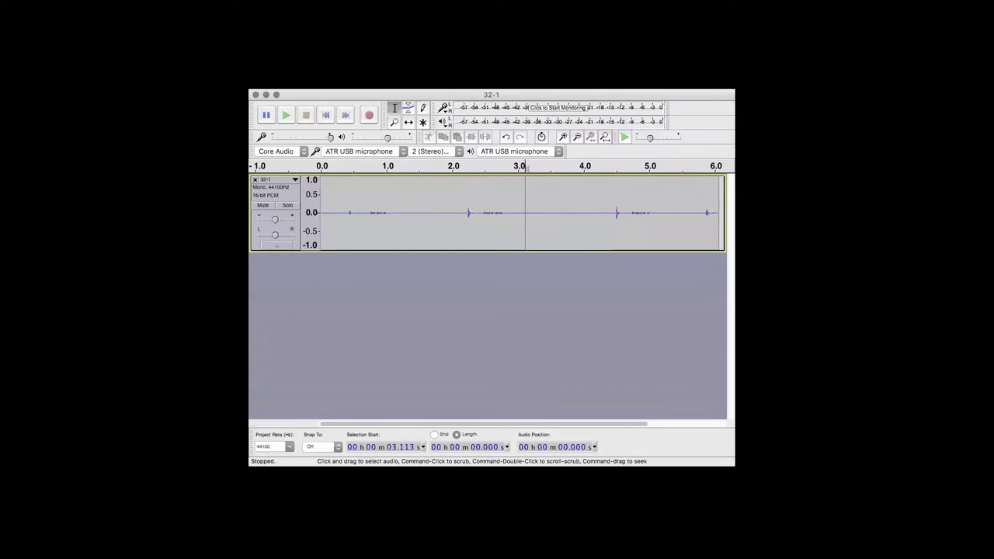
left_click(576, 316)
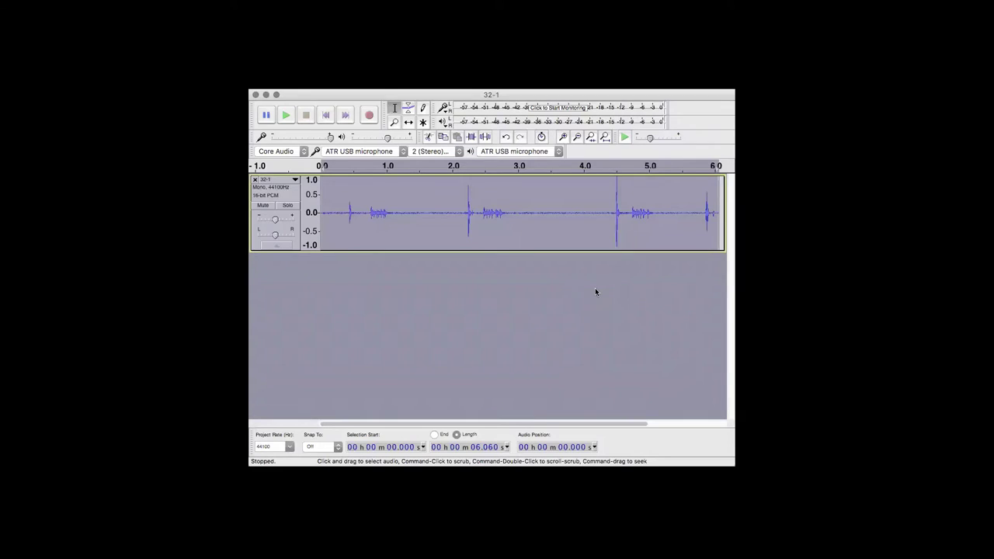
key("super+r")
left_click_drag(491, 261, 533, 264)
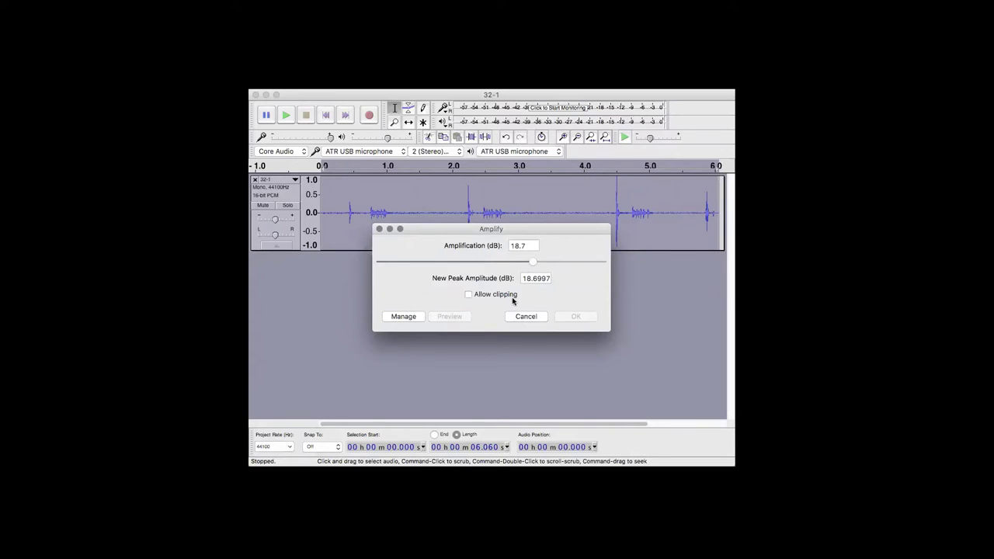
left_click(510, 295)
left_click(578, 319)
Locate the pulse burst near 2.5 s in the 32-1 track and mark its full extent
left_click(491, 215)
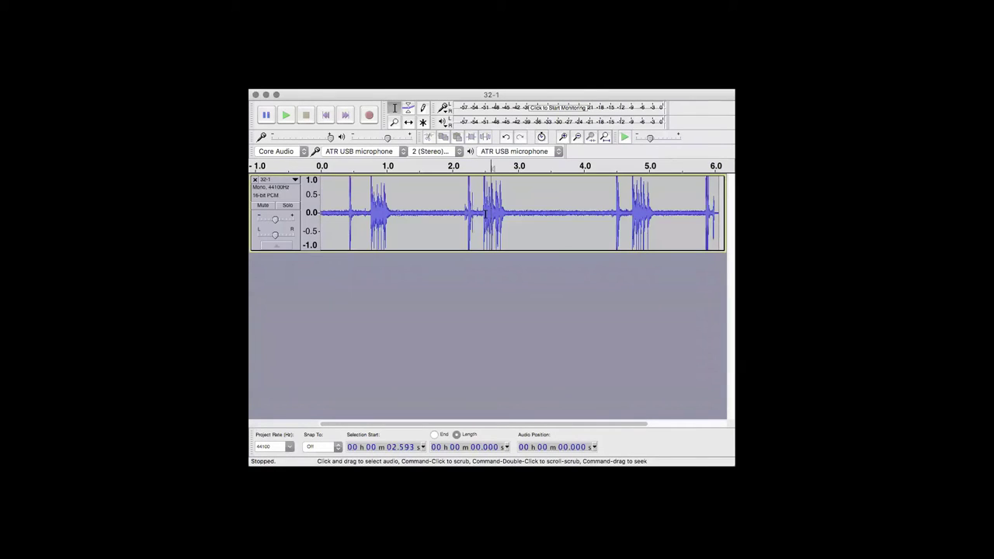
scroll(538, 206, "up", 3)
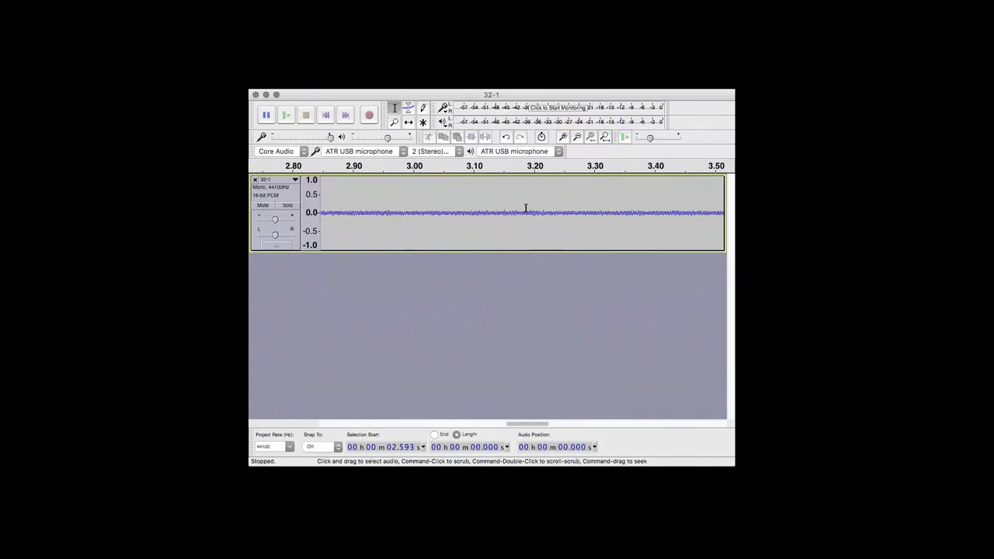
left_click_drag(533, 427, 502, 428)
scroll(572, 321, "up", 2)
left_click(349, 212)
left_click_drag(349, 213, 658, 213)
left_click(657, 213)
Examine the individual pulses in the burst and measure its duration from the first pulse to the final decay
left_click(363, 213)
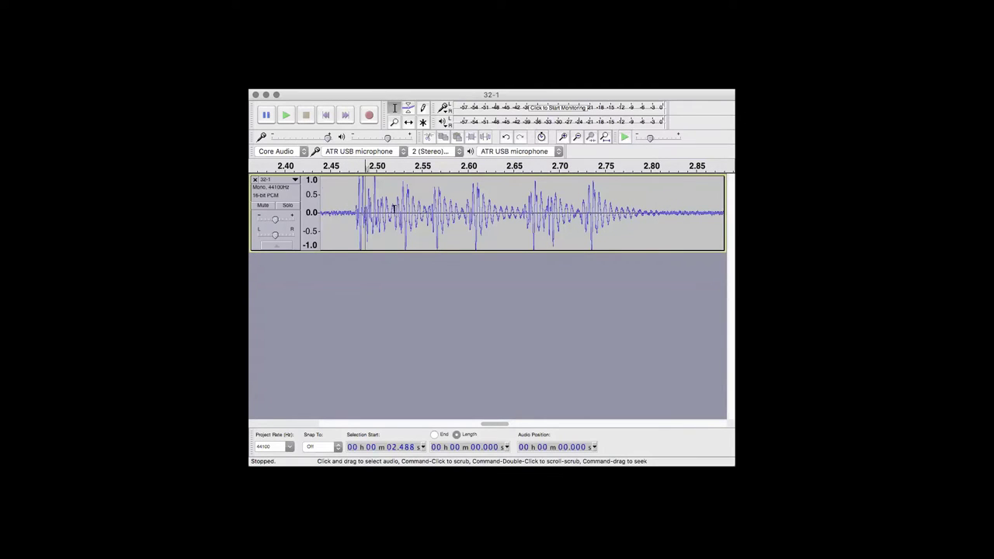
left_click(477, 210)
left_click(528, 208)
left_click(596, 209)
left_click_drag(429, 209, 478, 218)
left_click(397, 226)
left_click_drag(358, 217, 644, 225)
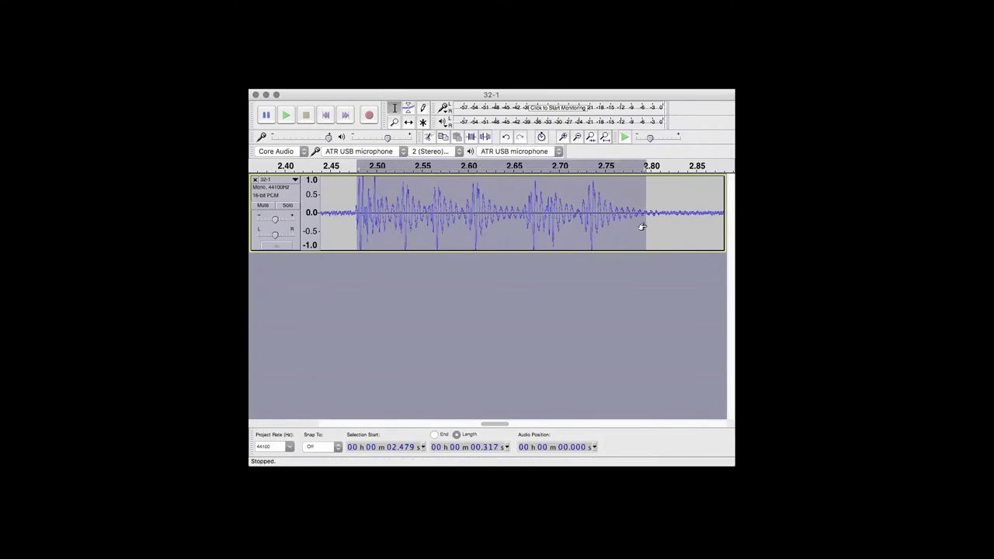
left_click(541, 222)
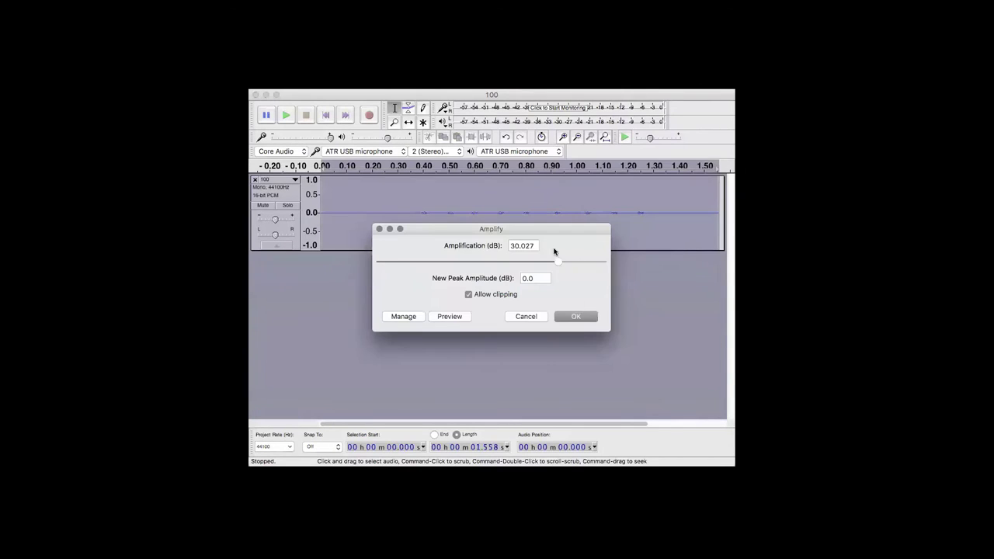
Amplify the entire 100 track with clipping allowed
left_click_drag(557, 262, 572, 263)
left_click(571, 317)
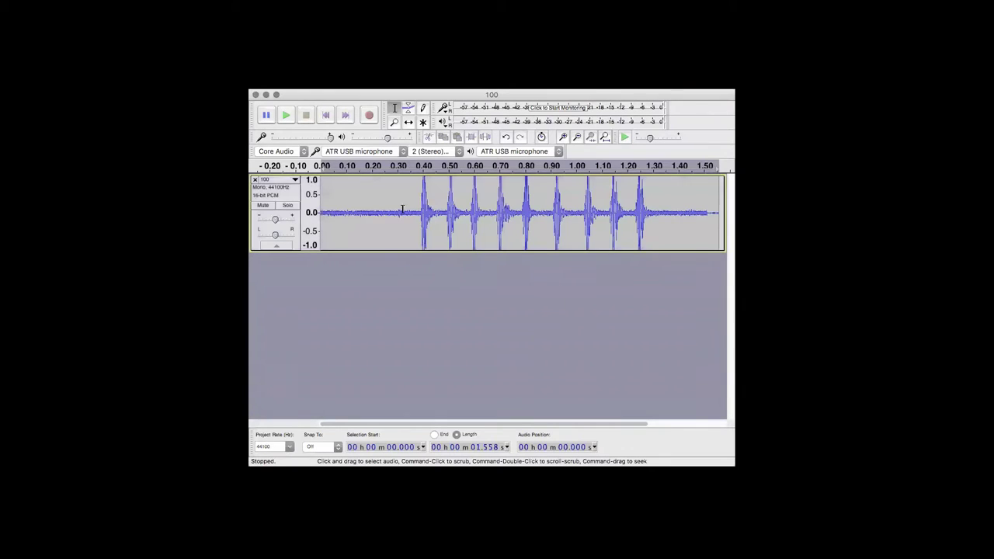
Examine the last two pulses of the 100 track up close and play the audio from about 1.21 s
scroll(436, 219, "up", 6)
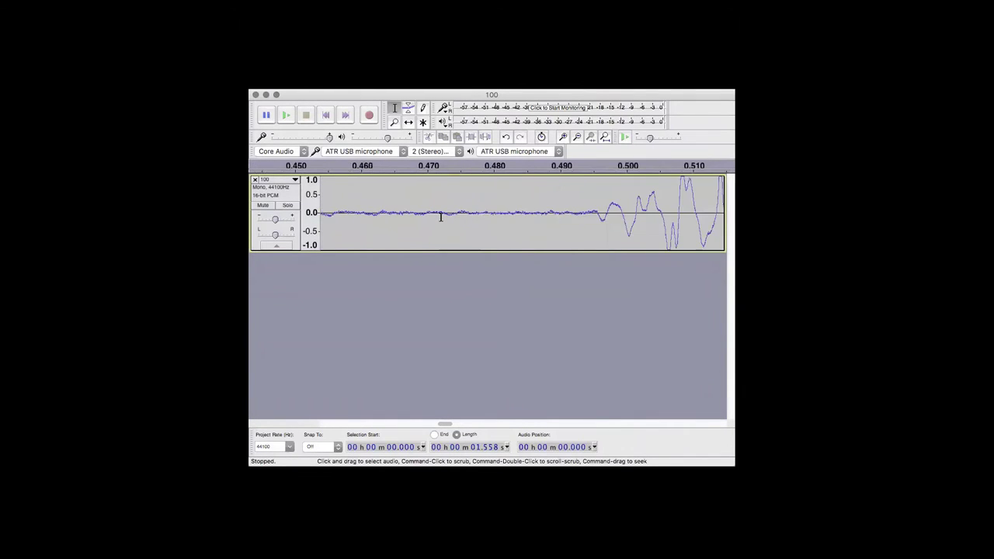
scroll(491, 214, "down", 5)
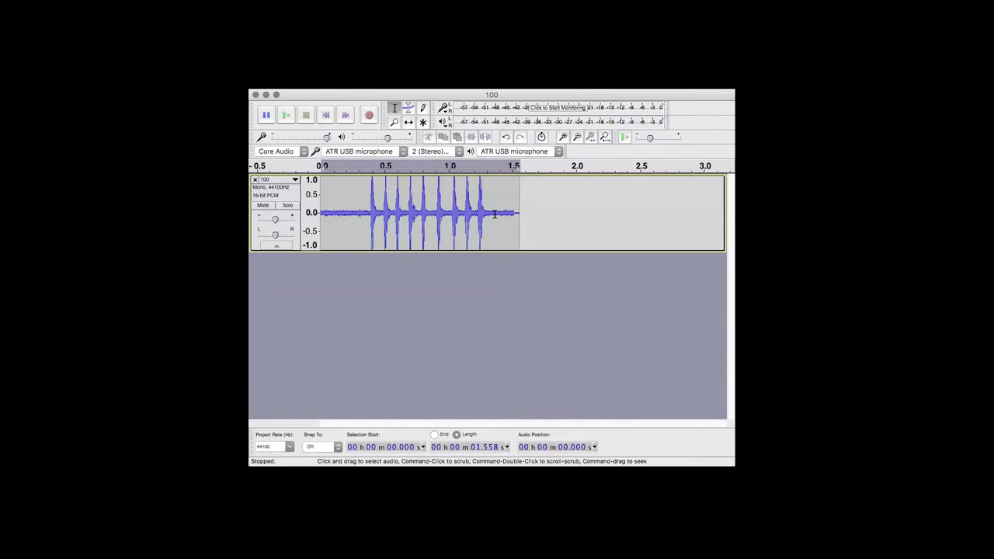
scroll(494, 215, "up", 1)
scroll(481, 220, "up", 3)
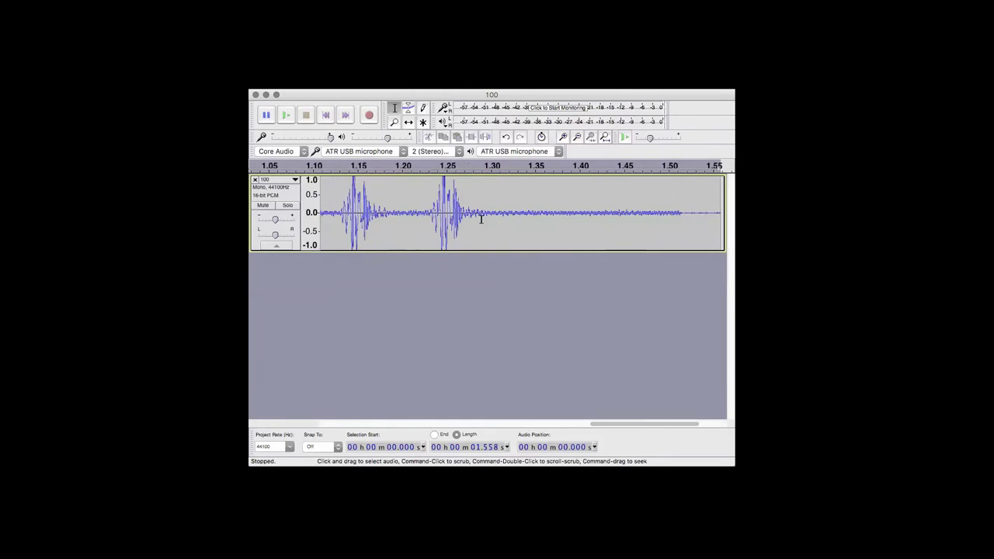
left_click_drag(624, 425, 601, 424)
left_click(512, 206)
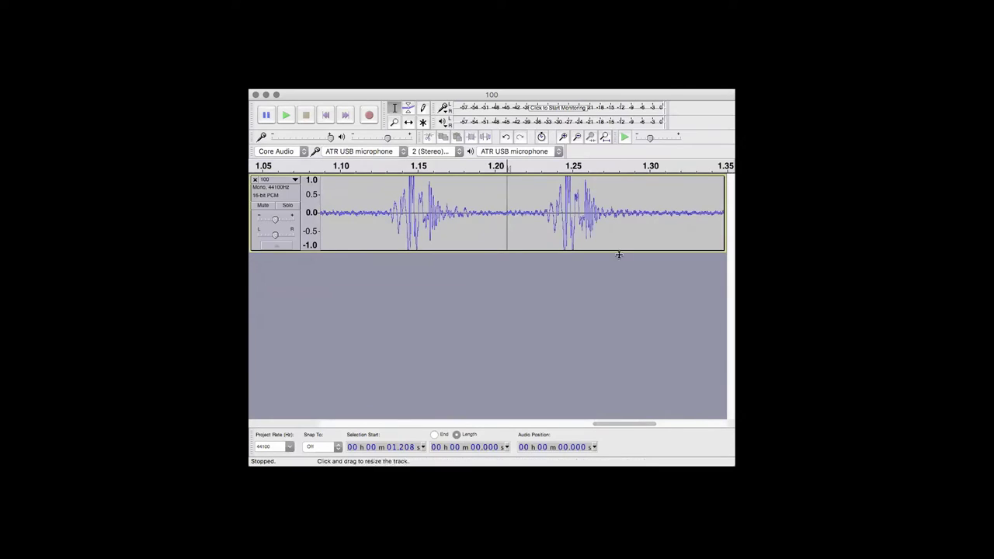
left_click(285, 115)
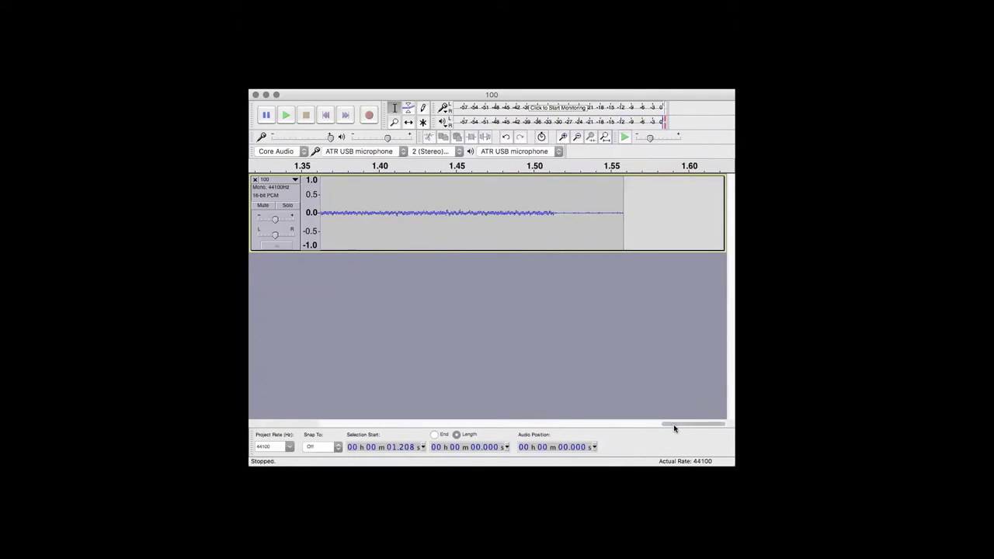
Measure the time interval between the first two pulses of the 100 track
left_click_drag(674, 424, 413, 410)
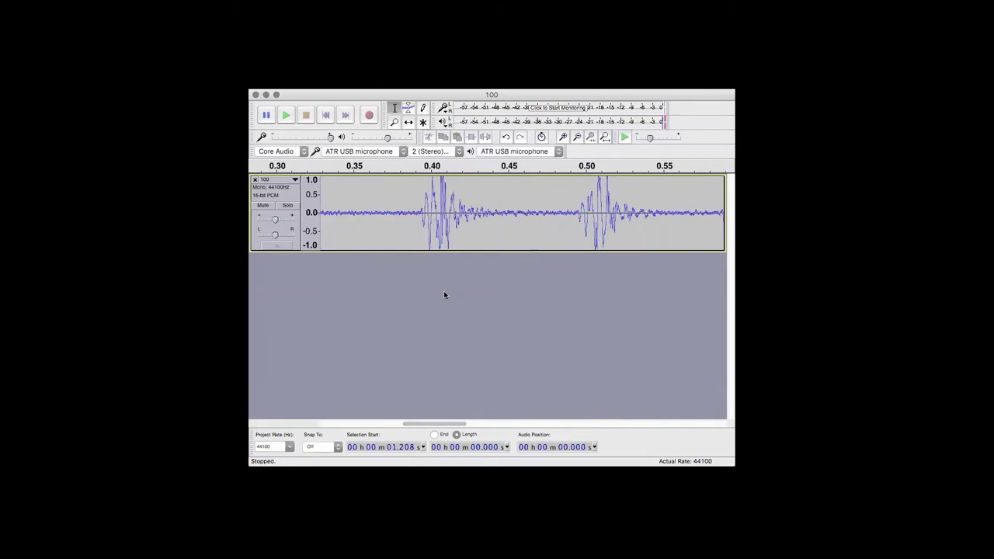
left_click_drag(440, 216, 600, 209)
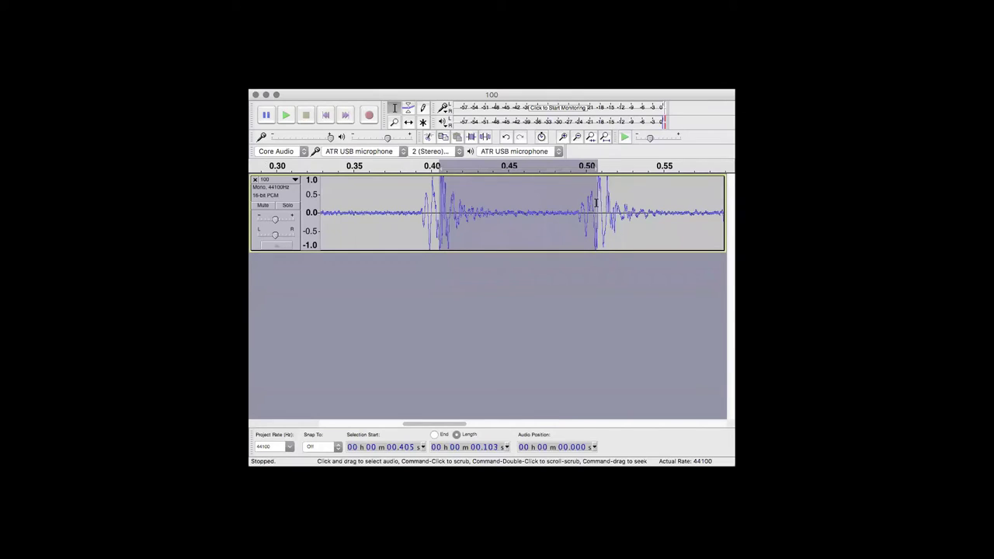
left_click(551, 304)
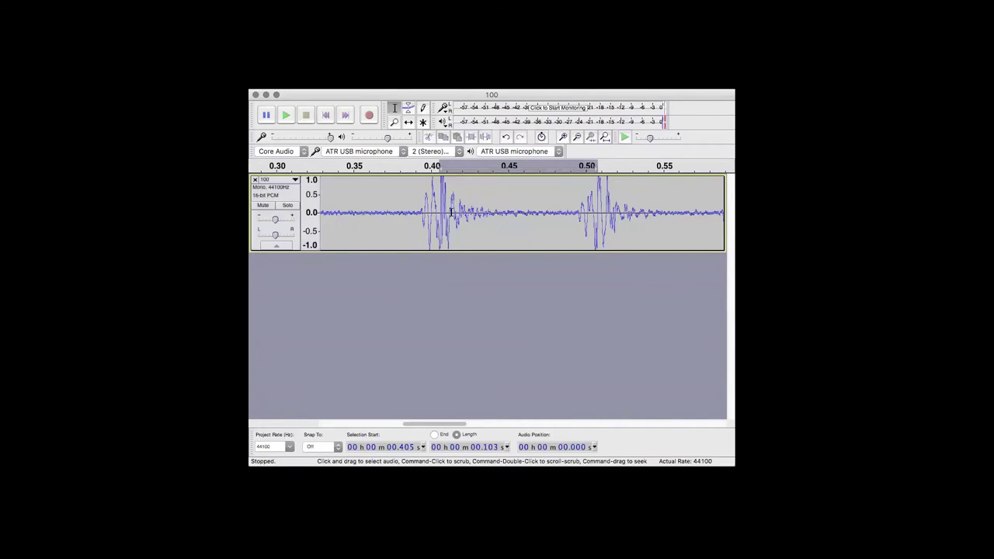
left_click_drag(432, 193, 435, 194)
left_click_drag(523, 186, 586, 194)
Measure the duration of the first pulse near 0.40 s, from its onset to where its main swing fades
left_click(412, 195)
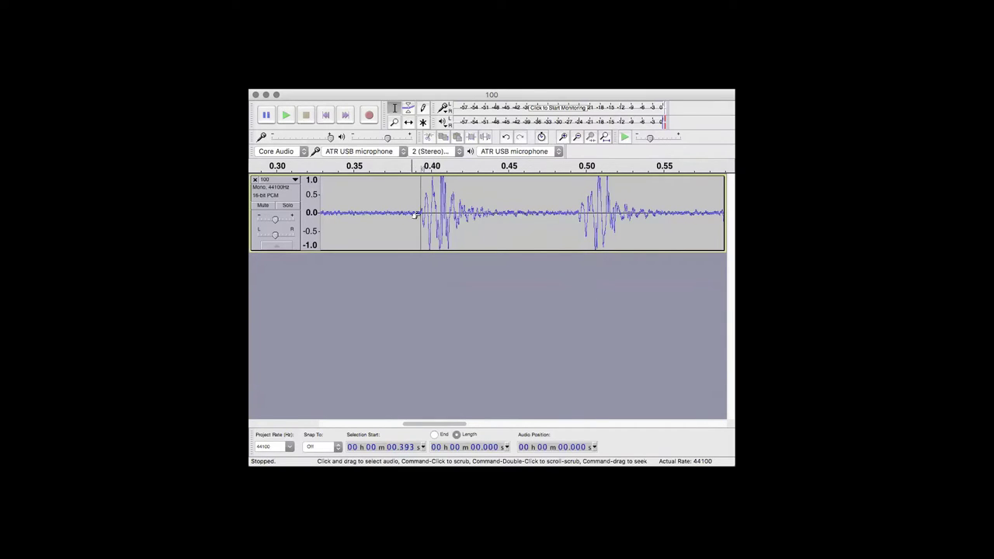
mouse_move(418, 214)
left_mouse_down()
mouse_move(442, 214)
mouse_move(441, 233)
mouse_move(441, 215)
mouse_move(502, 218)
mouse_move(486, 218)
left_mouse_up()
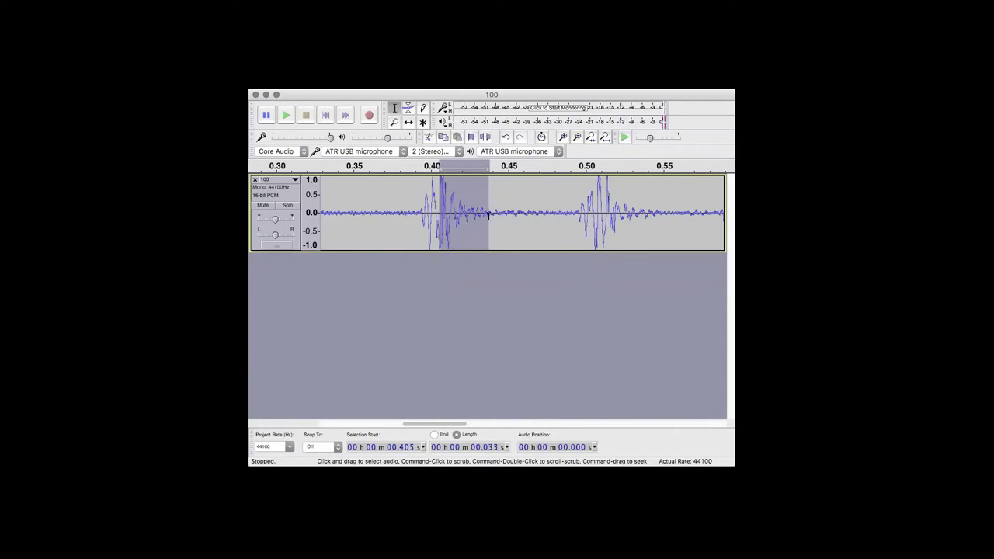
left_click(394, 236)
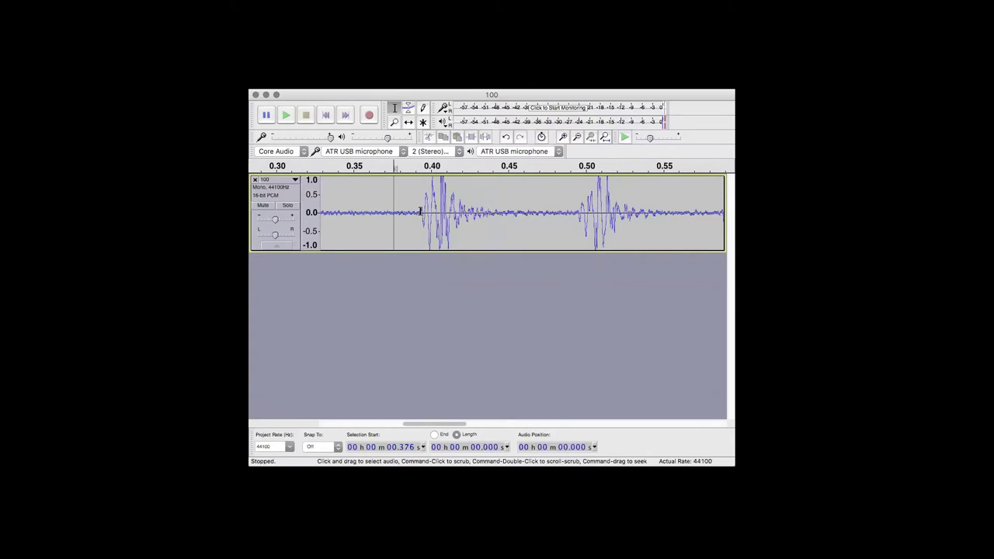
left_click_drag(422, 212, 466, 212)
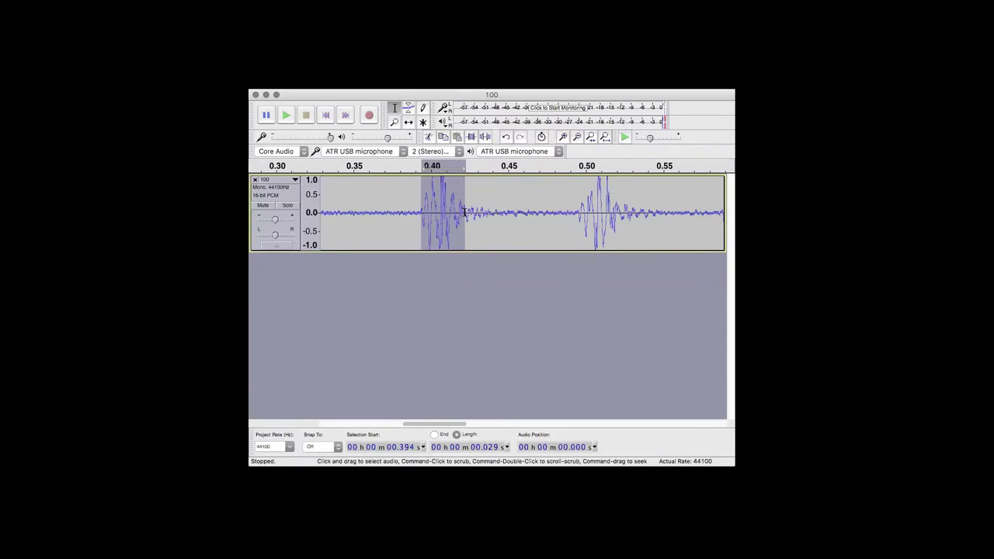
left_click(513, 216)
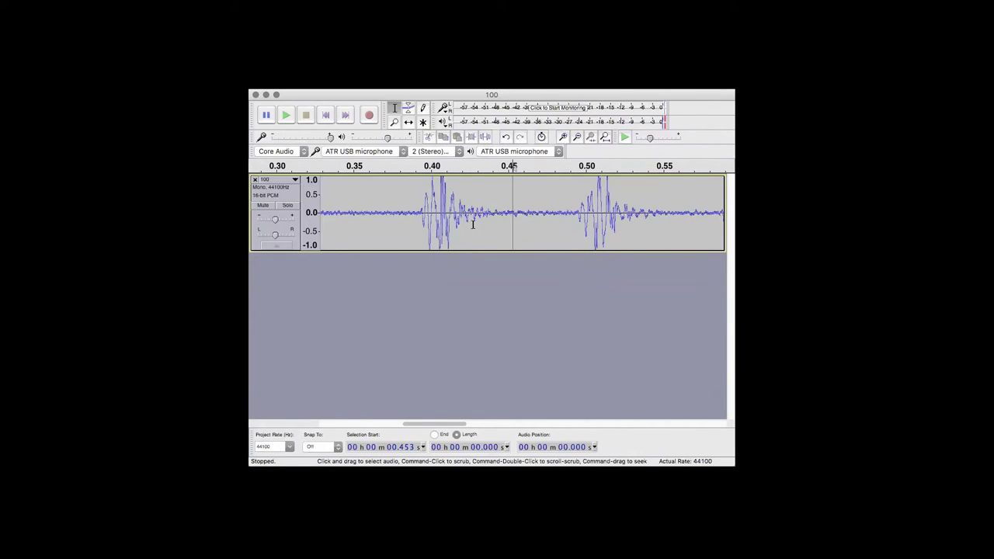
left_click_drag(422, 211, 464, 212)
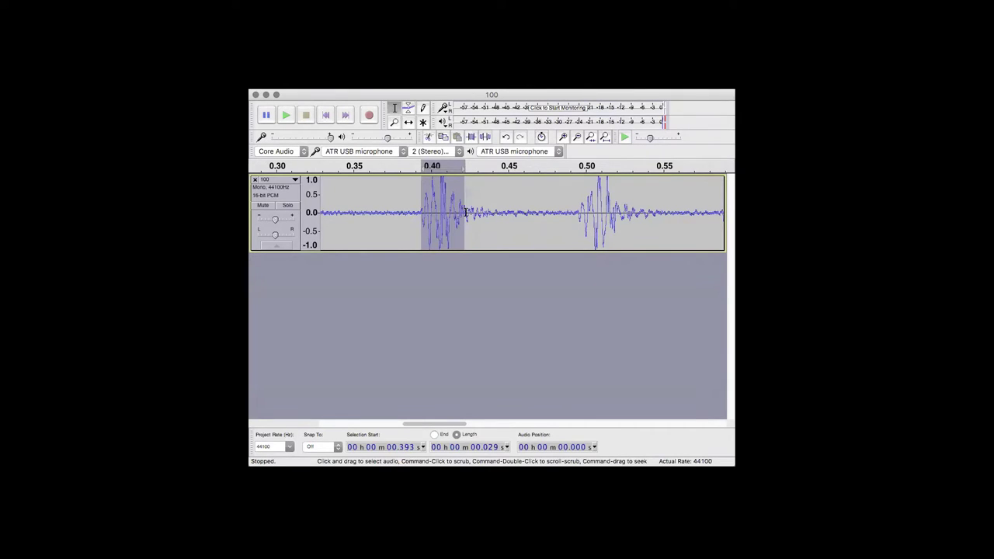
left_click(472, 245)
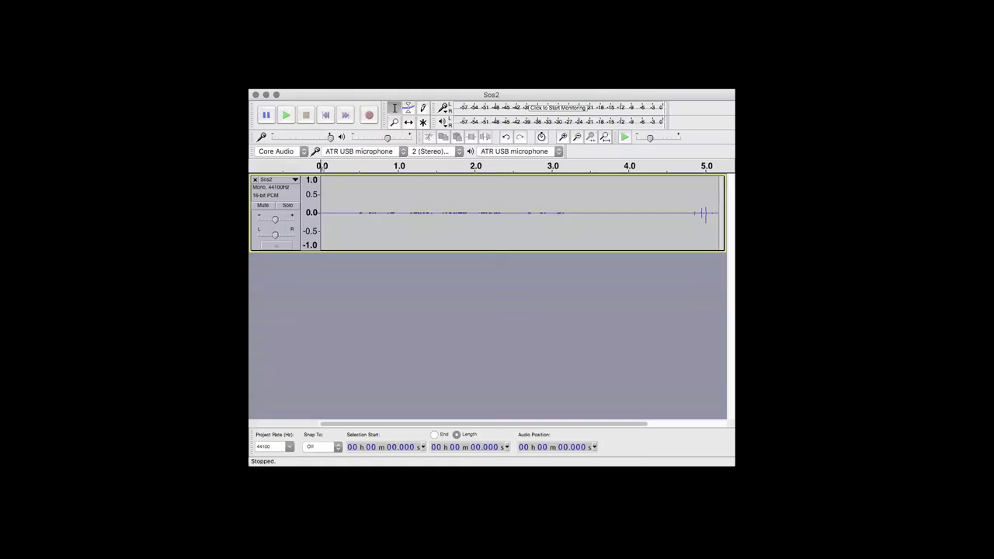
Delete the end of the Sos2 track from about 4.4 s onward and amplify the remaining audio by 32.204 dB
left_click_drag(659, 222, 723, 221)
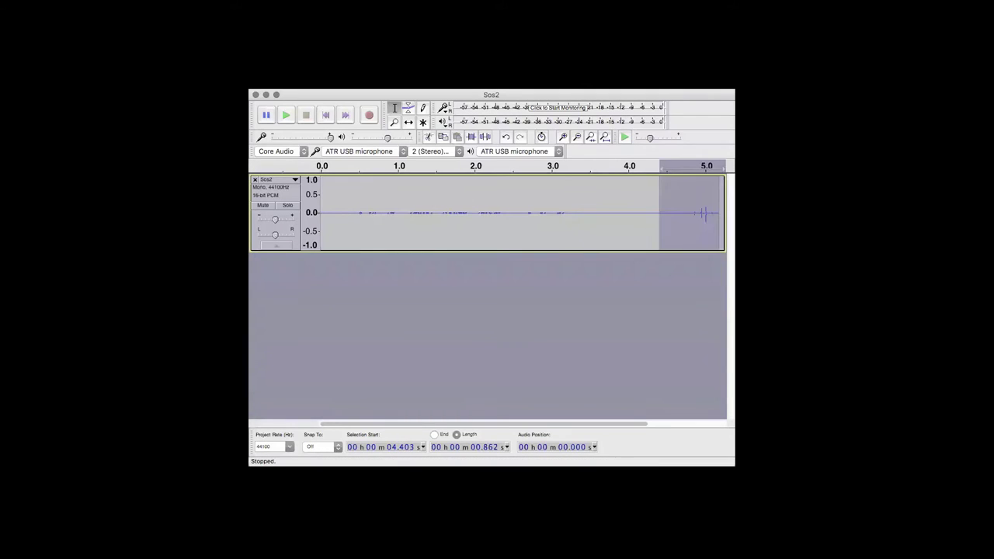
key("Delete")
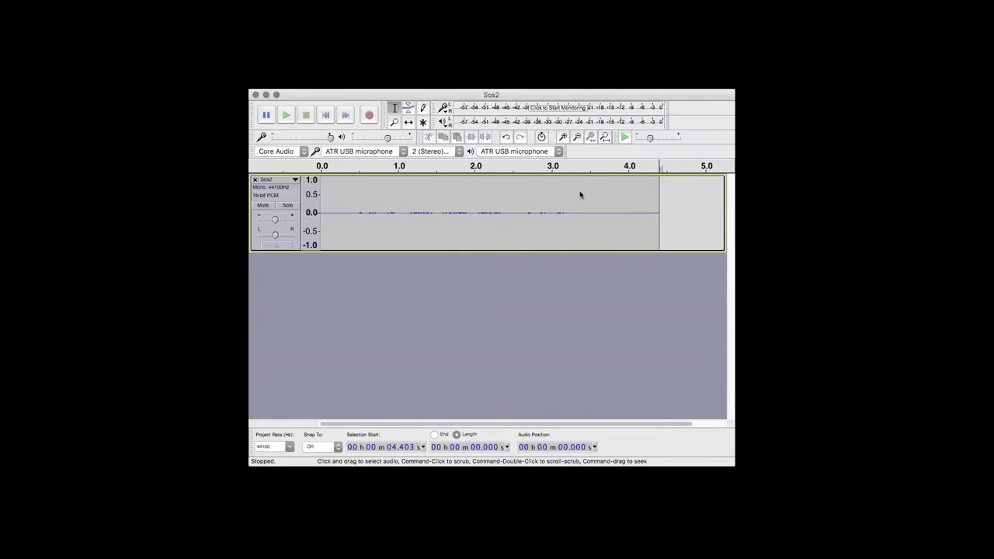
key("super+a")
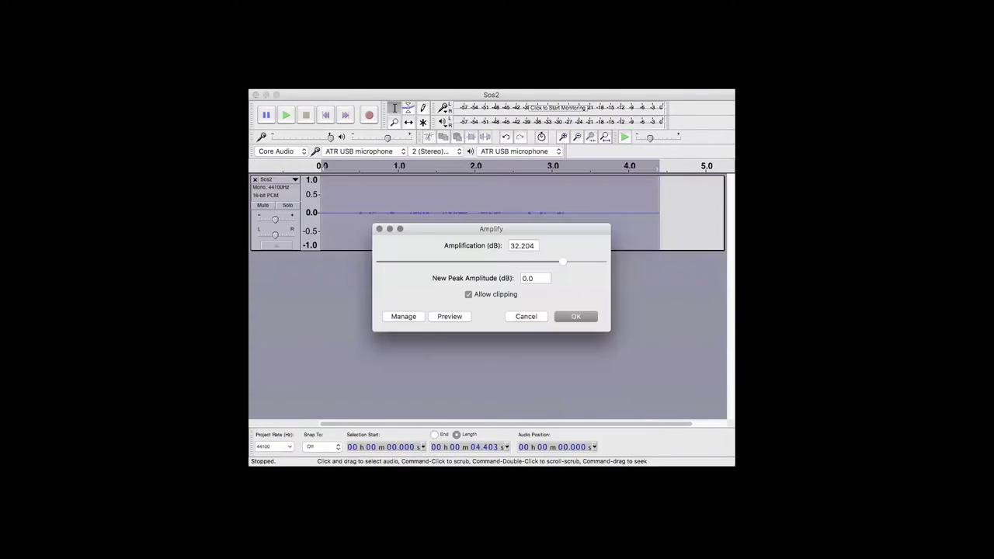
left_click(565, 318)
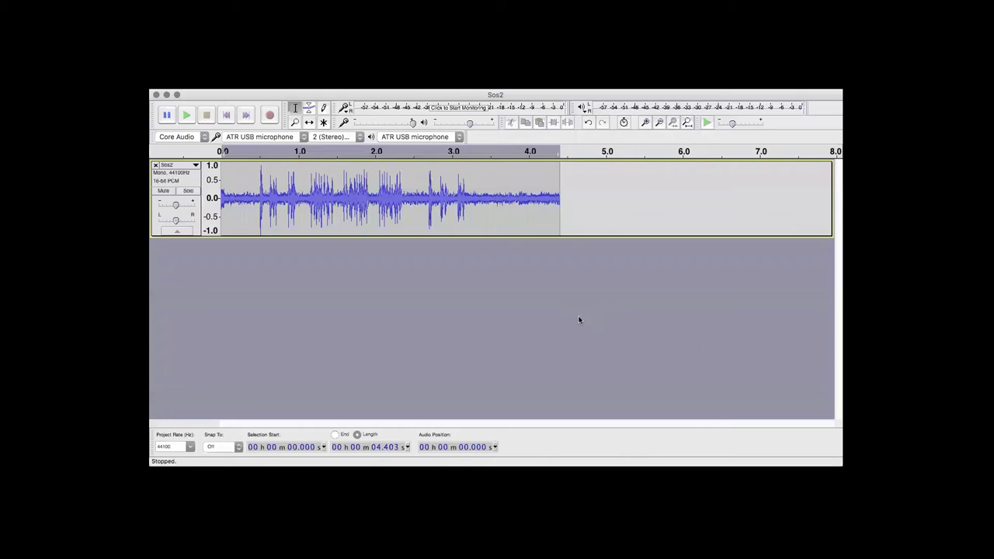
Inspect the Sos2 waveform and select its first group of three short signals, from about 0.49 to 0.99 s
scroll(461, 210, "up", 2)
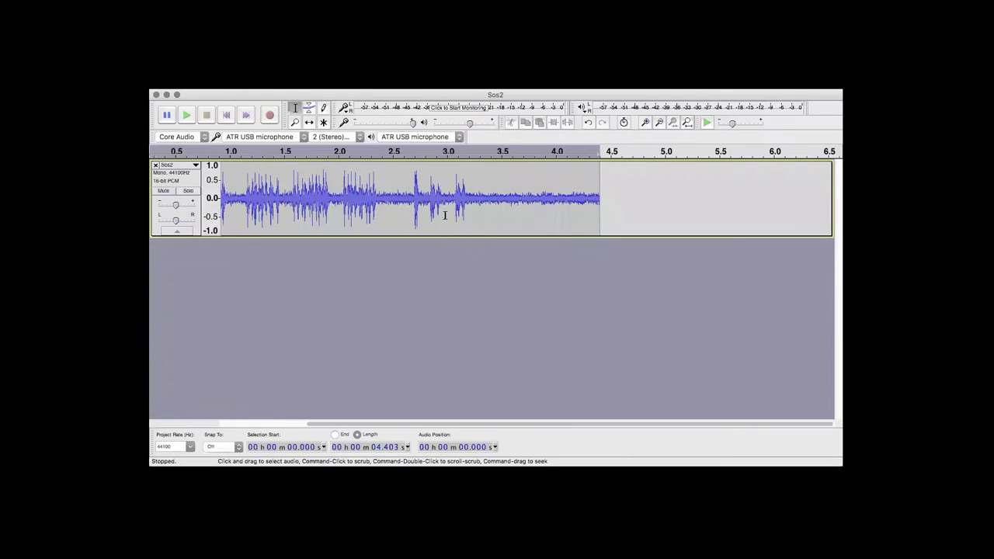
scroll(402, 219, "up", 2)
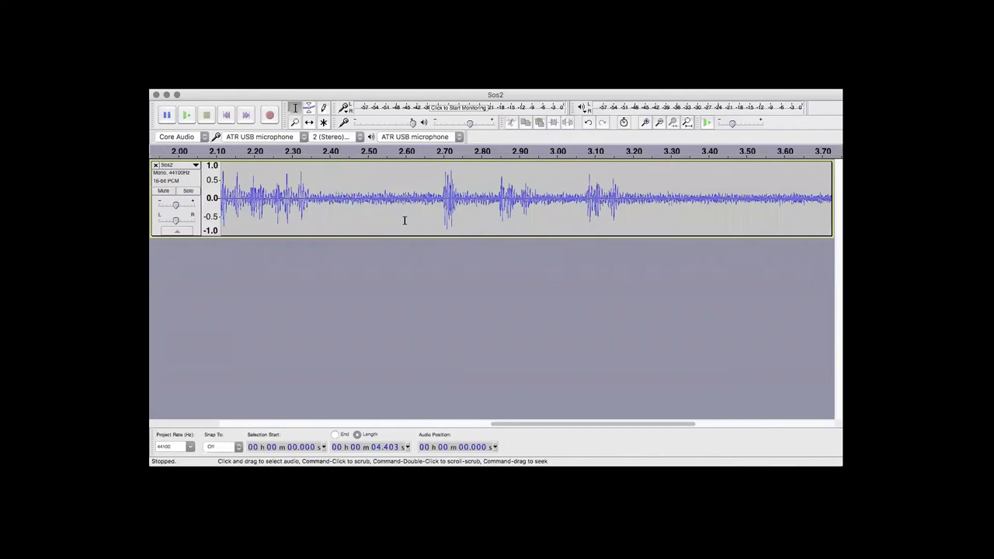
left_click_drag(518, 426, 431, 423)
scroll(376, 424, "left", 10)
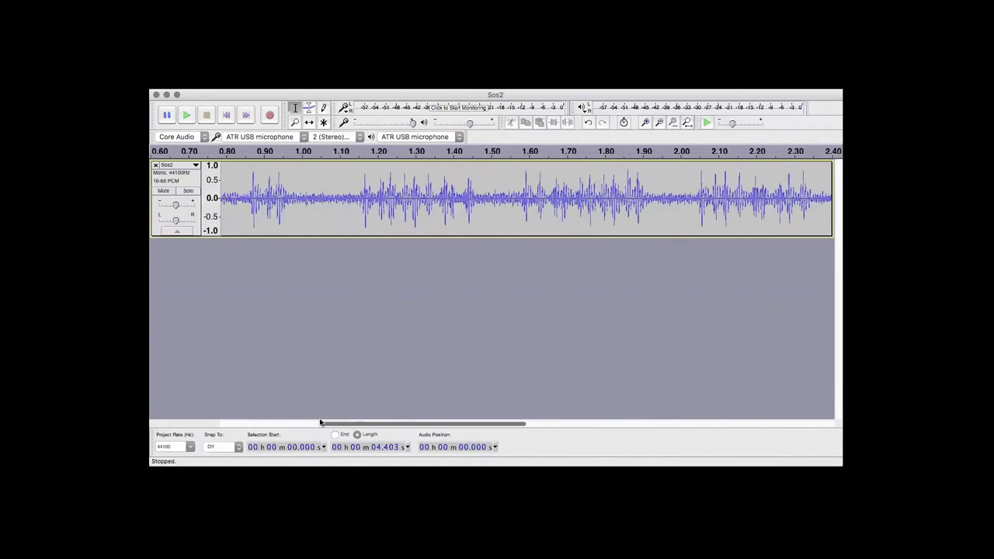
scroll(299, 420, "right", 2)
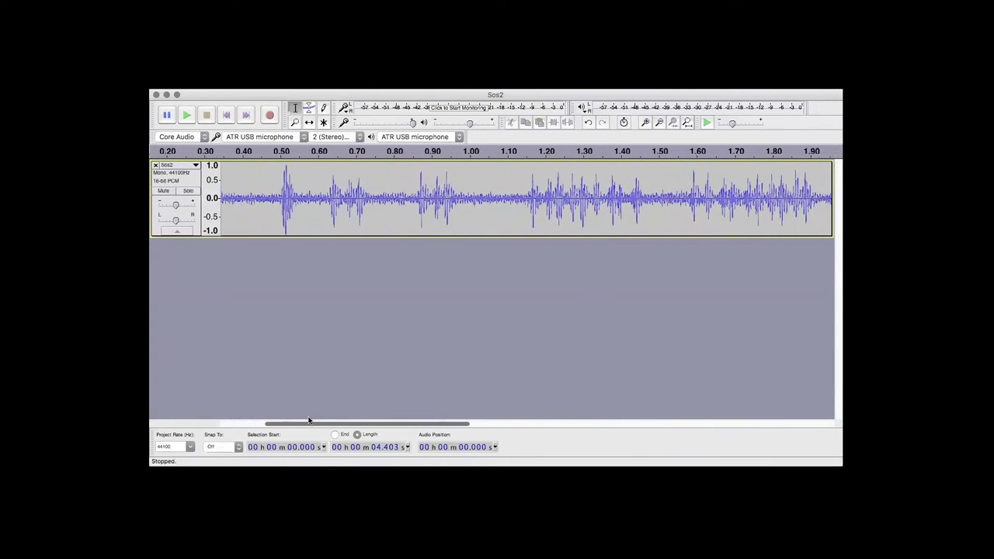
left_click(308, 204)
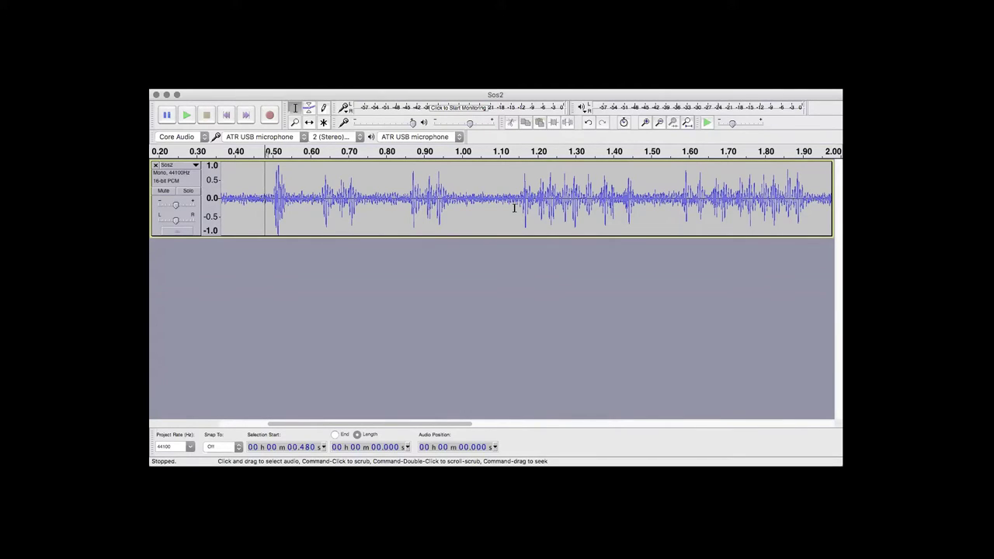
left_click_drag(265, 199, 458, 222)
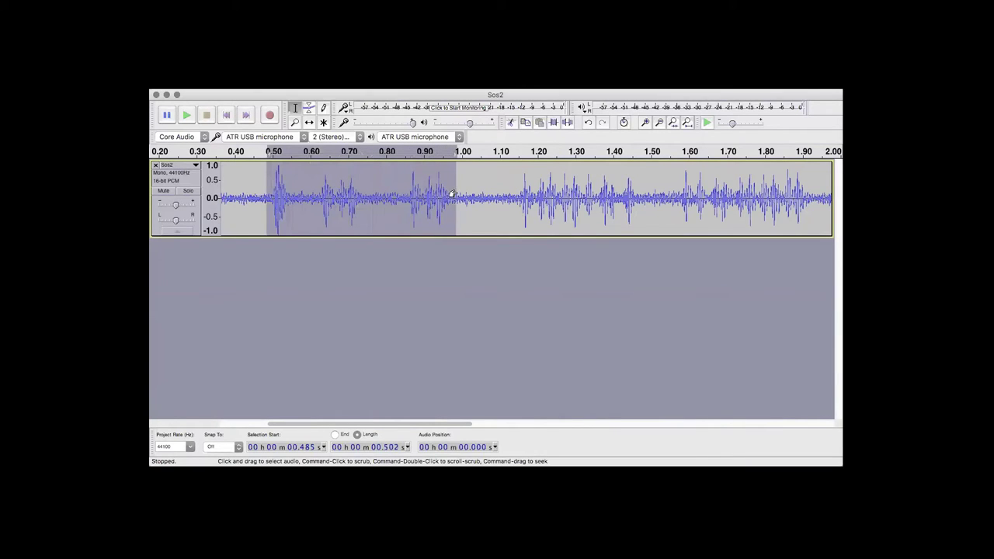
left_click(474, 264)
Select the middle group of long signals from about 1.14 to 2.42 s, and the last short group from about 2.66 to 3.21 s
left_click_drag(450, 425, 547, 426)
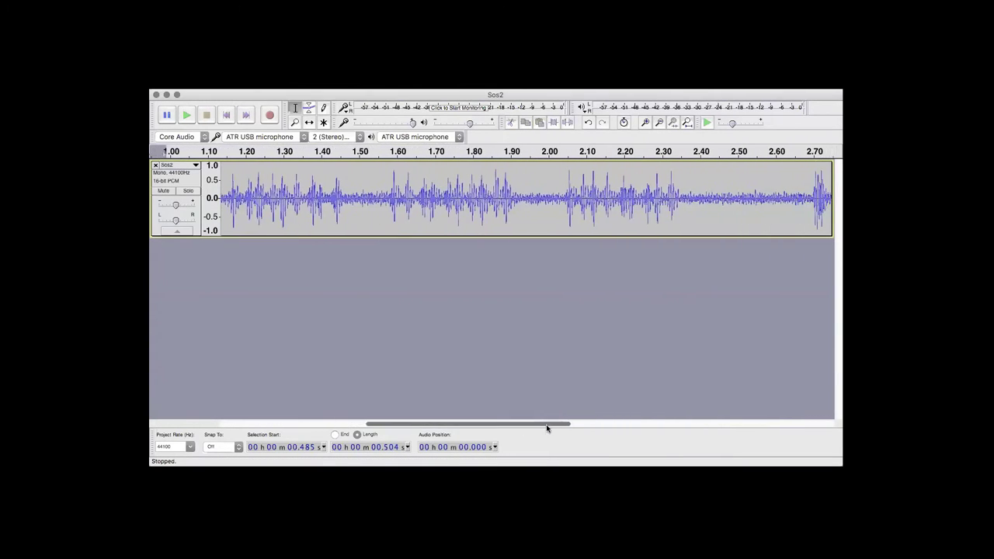
left_click_drag(223, 202, 709, 204)
left_click_drag(483, 425, 637, 427)
left_click_drag(361, 202, 564, 201)
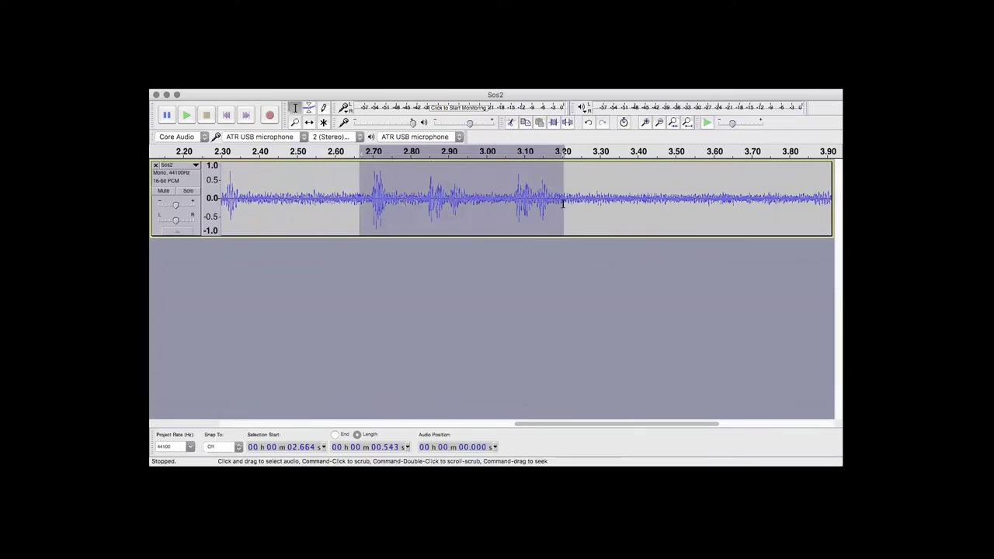
left_click(530, 271)
left_click_drag(564, 427, 395, 425)
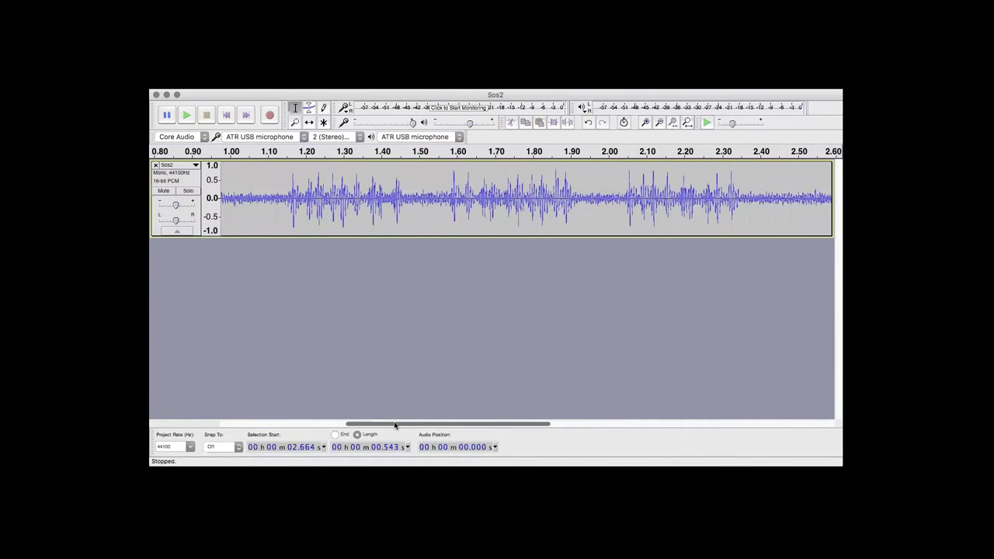